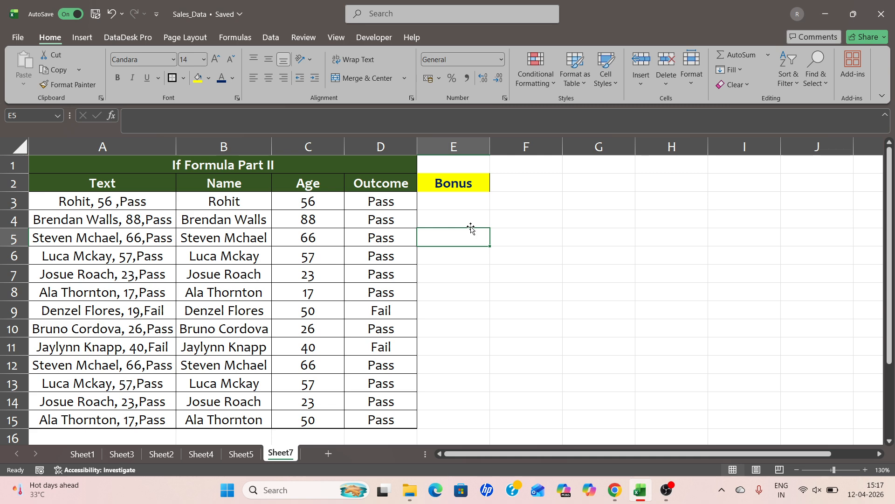
Step: In E3, build an IF formula via the function arguments dialog returning 10000 when C3>50, otherwise 0
drag(297, 201, 301, 354)
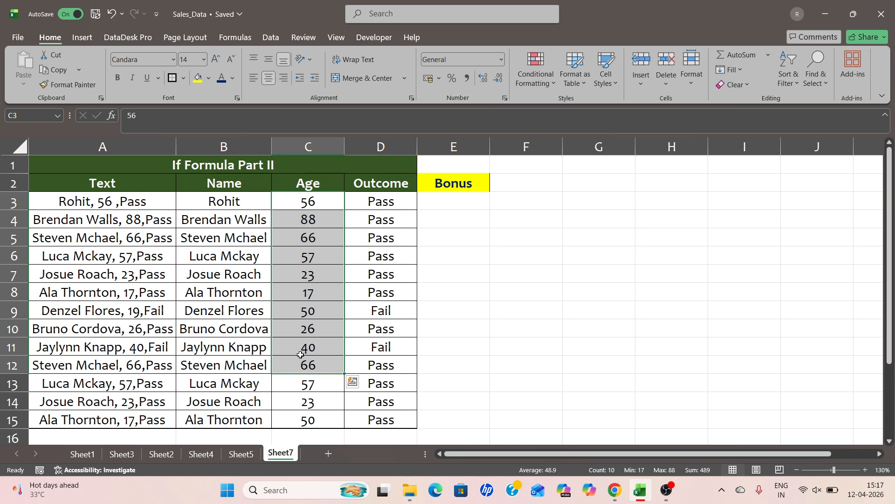
click(426, 200)
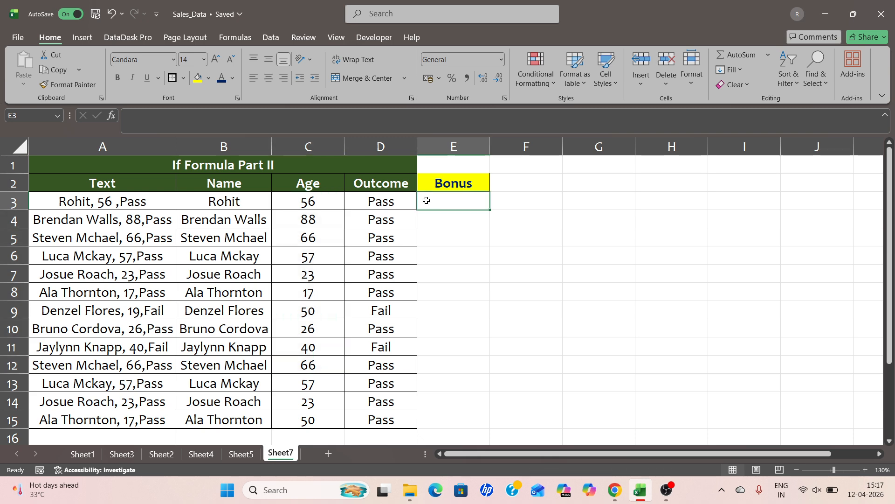
text(=if)
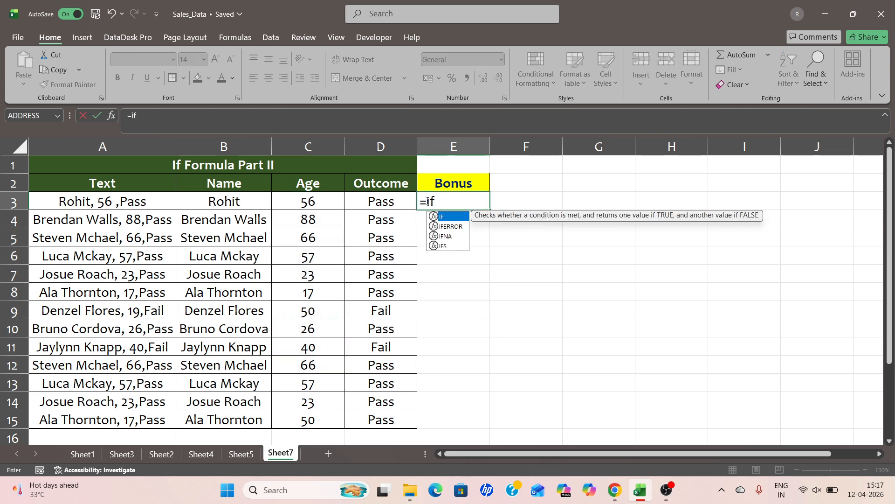
key(Tab)
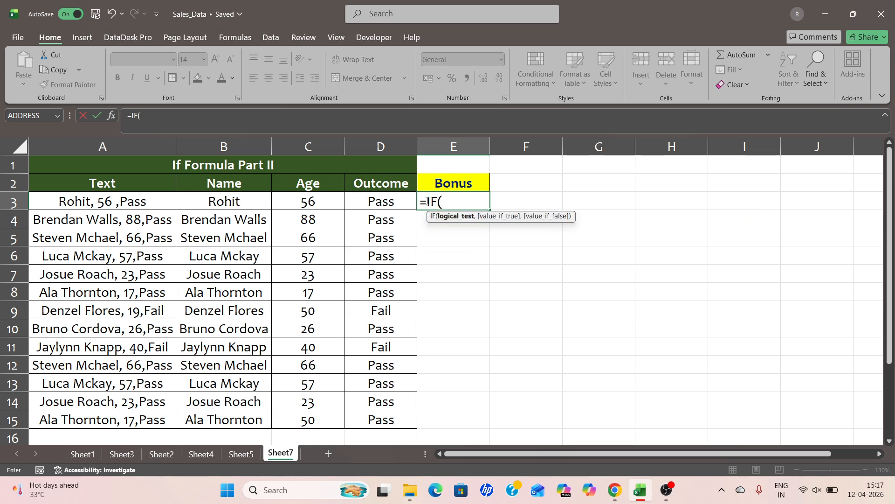
click(112, 115)
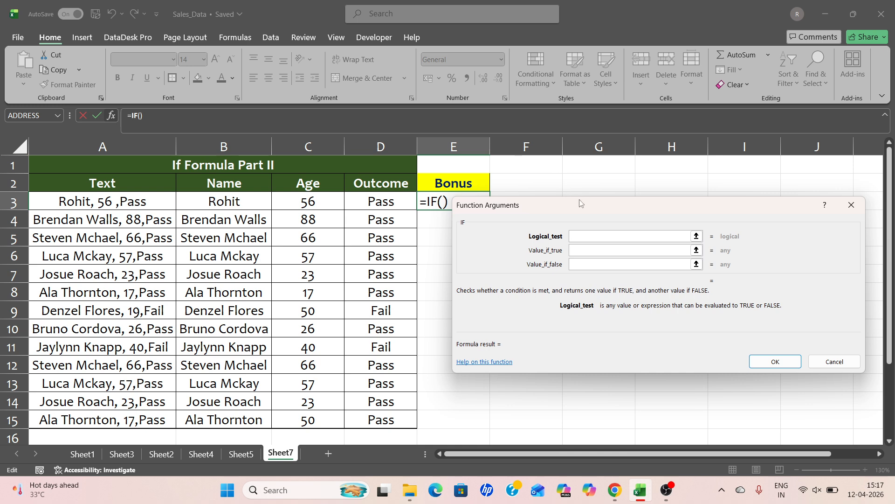
drag(576, 206, 591, 224)
click(594, 256)
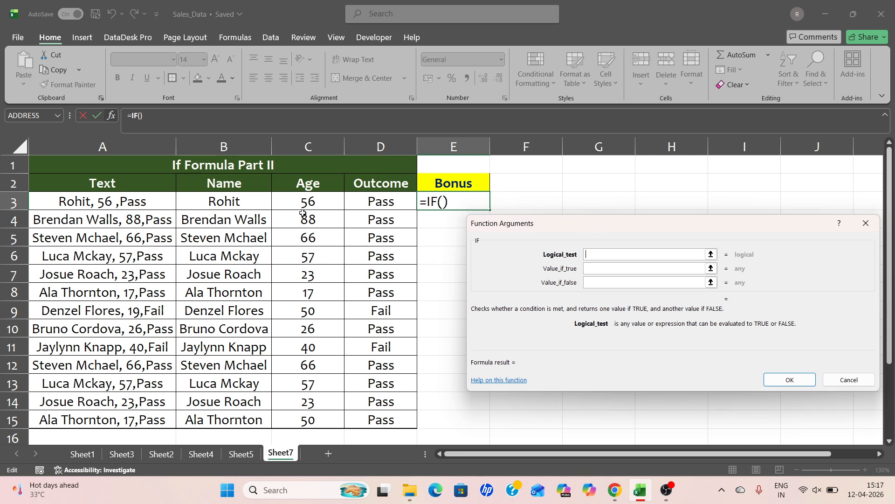
click(308, 199)
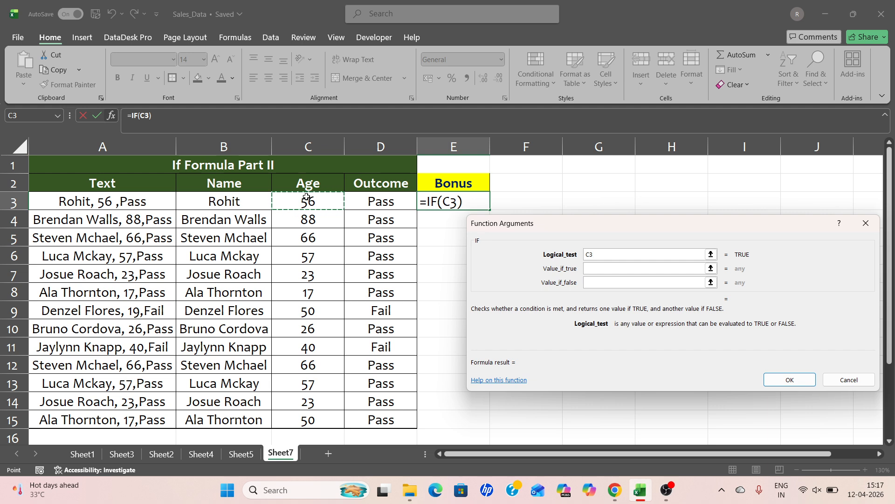
text(>50)
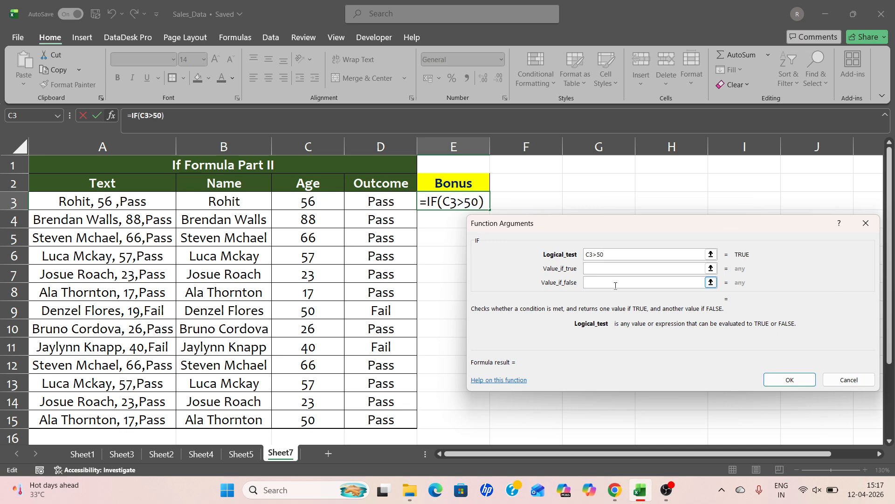
click(598, 270)
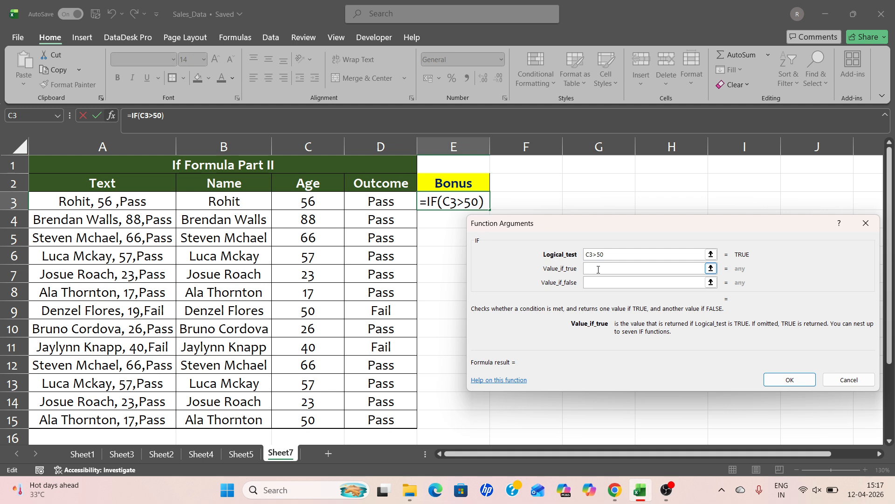
text(10000)
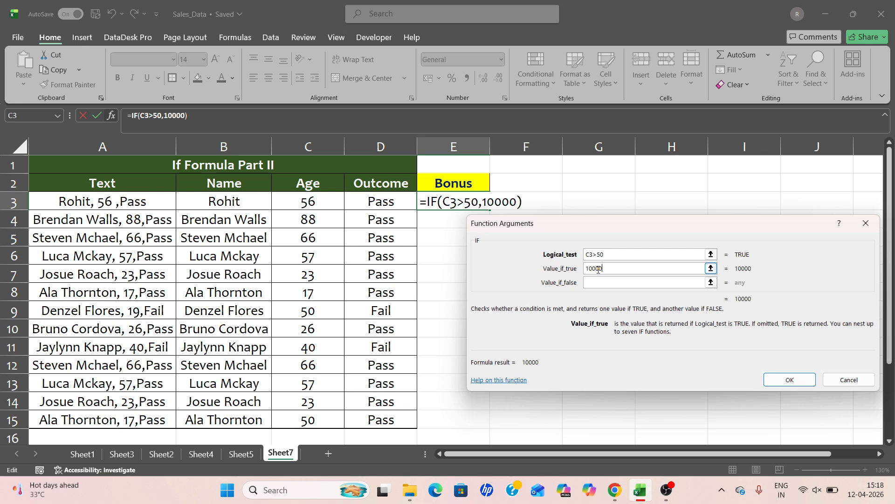
click(597, 284)
text(0)
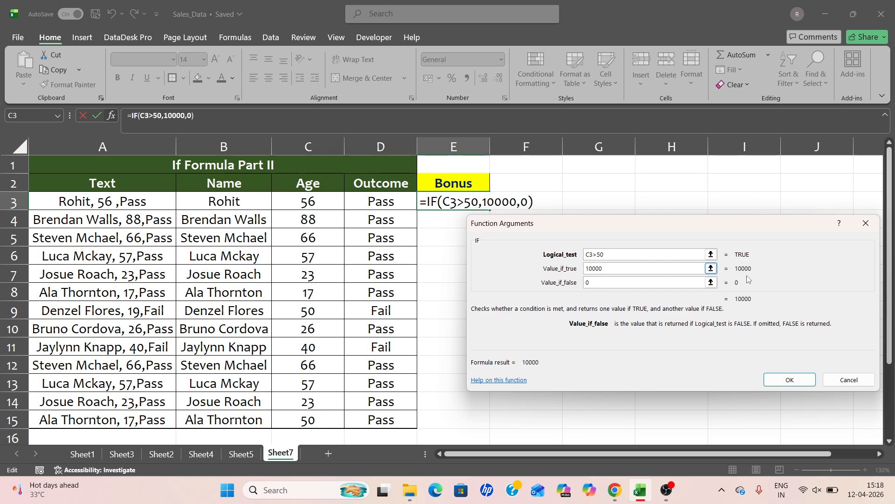
click(778, 380)
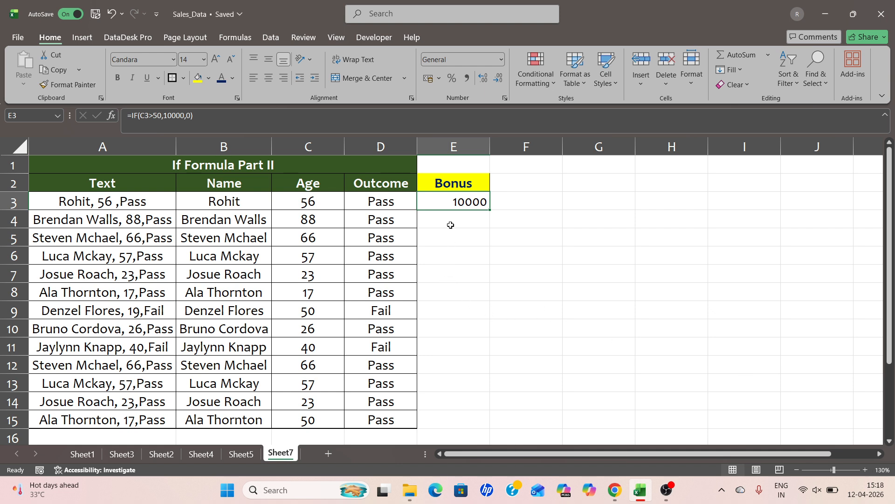
drag(491, 209, 472, 420)
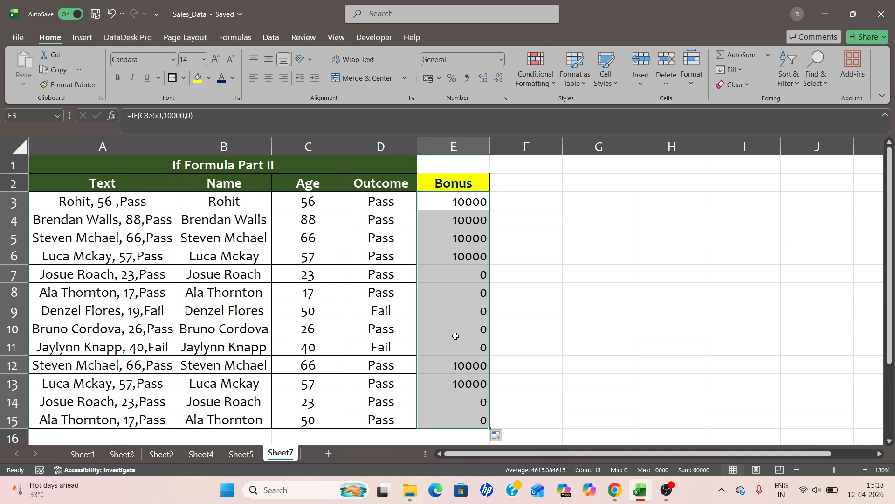
key(Up)
key(Down)
key(Down)
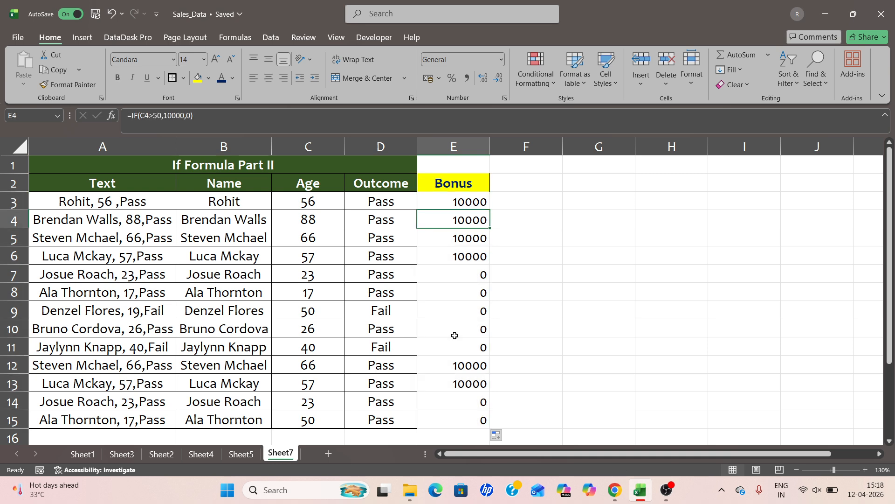
key(ctrl+shift+Down)
key(Delete)
key(Up)
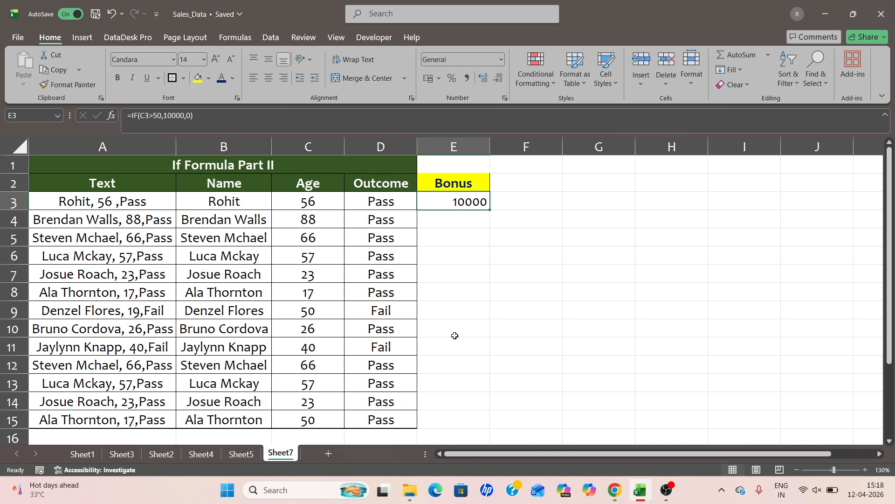
Step: Fill the E3 bonus formula down the Bonus column through row 15
double_click(490, 211)
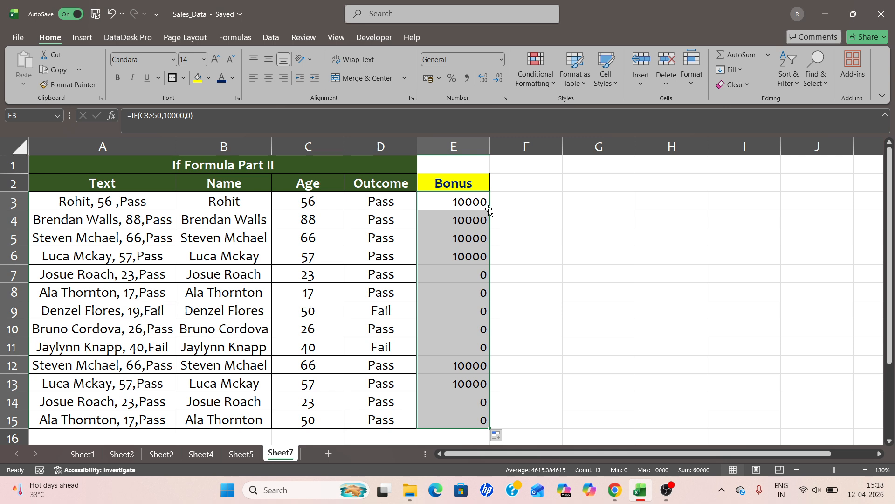
drag(306, 309, 461, 303)
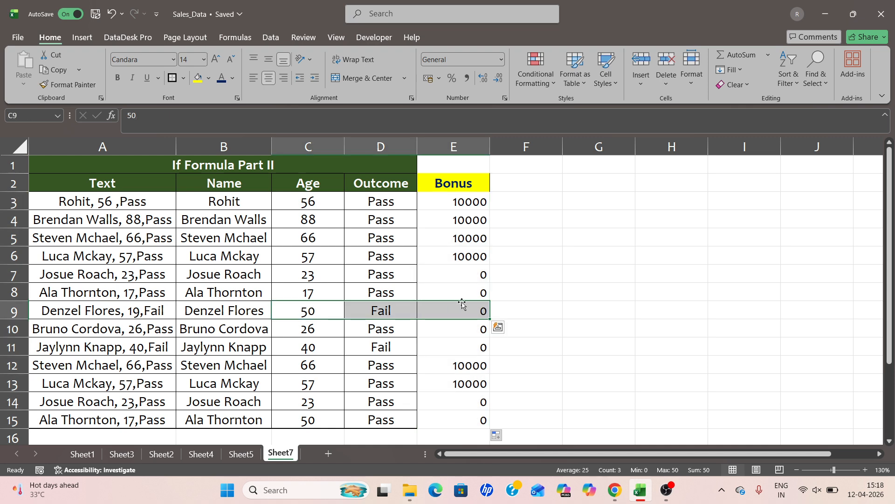
drag(298, 237, 381, 237)
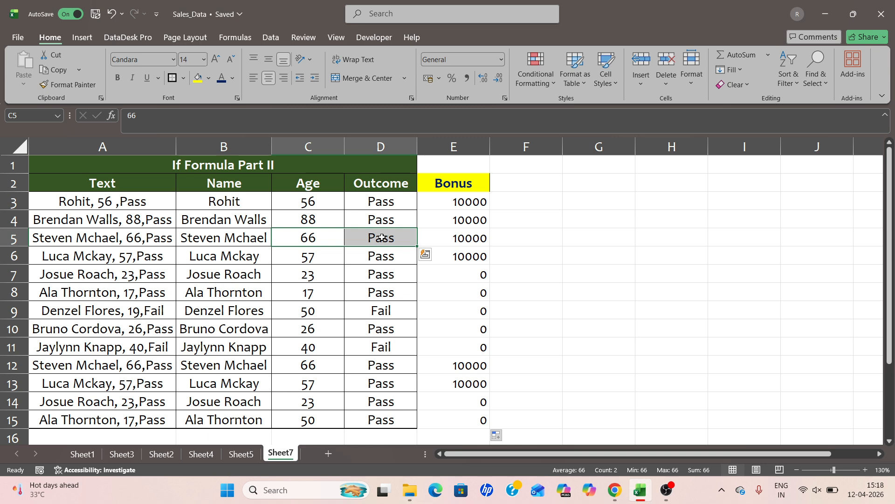
Step: Change the E3 condition to C3>=50 and refill the formula down the Bonus column
click(437, 198)
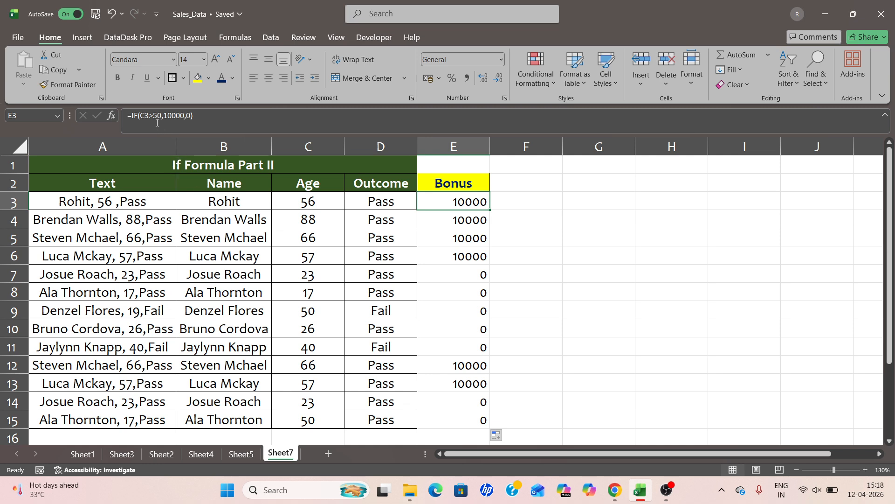
click(112, 116)
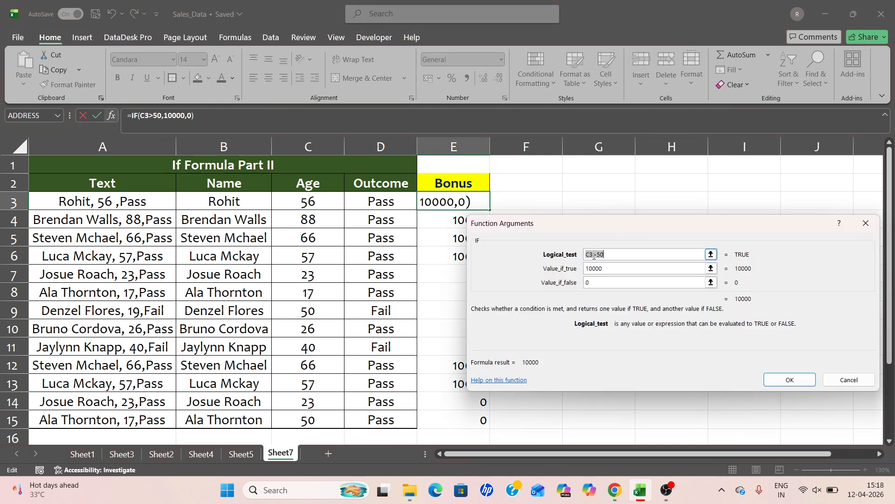
click(598, 254)
text(=)
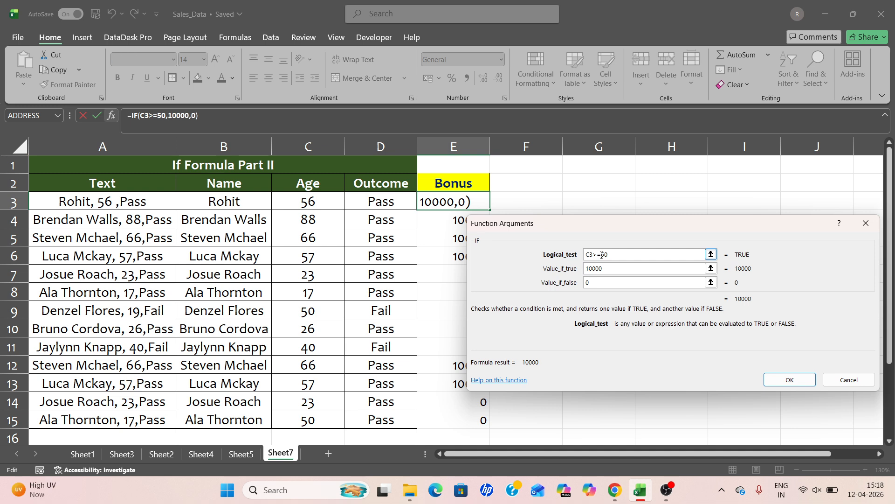
click(789, 380)
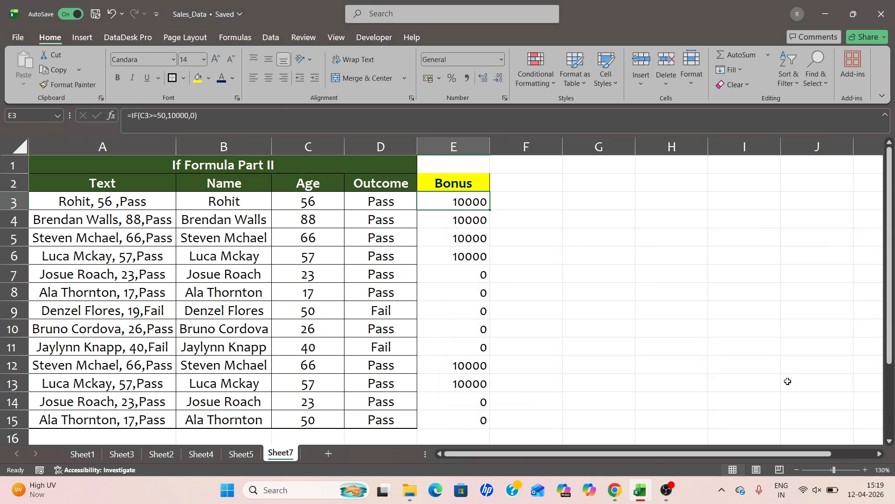
double_click(491, 209)
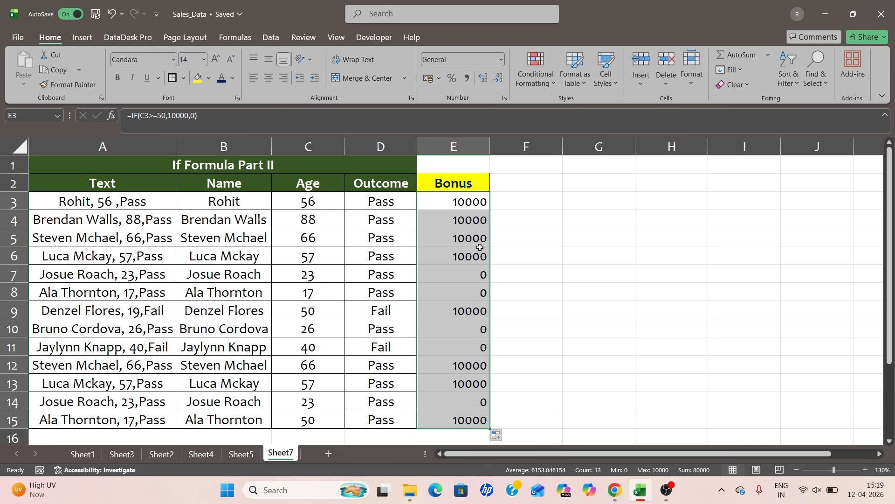
drag(300, 315, 432, 311)
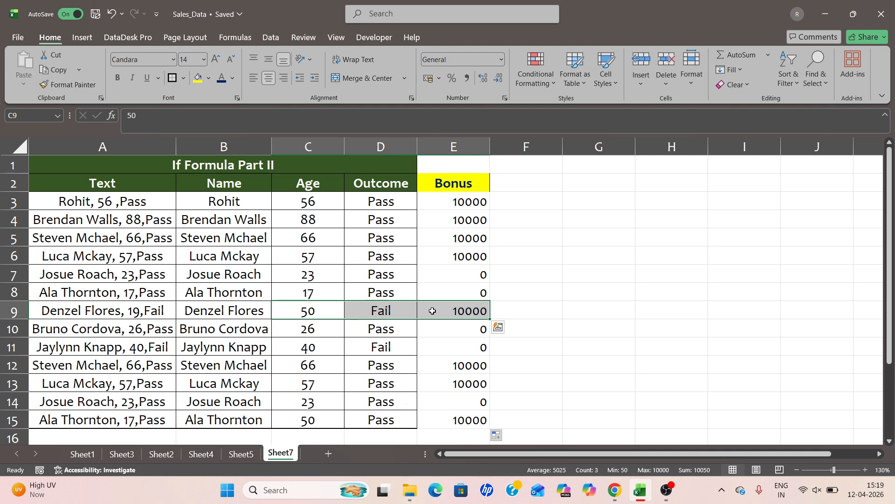
Step: Set the formula's false value in E3 to 5000 and refill it down the Bonus column
click(444, 202)
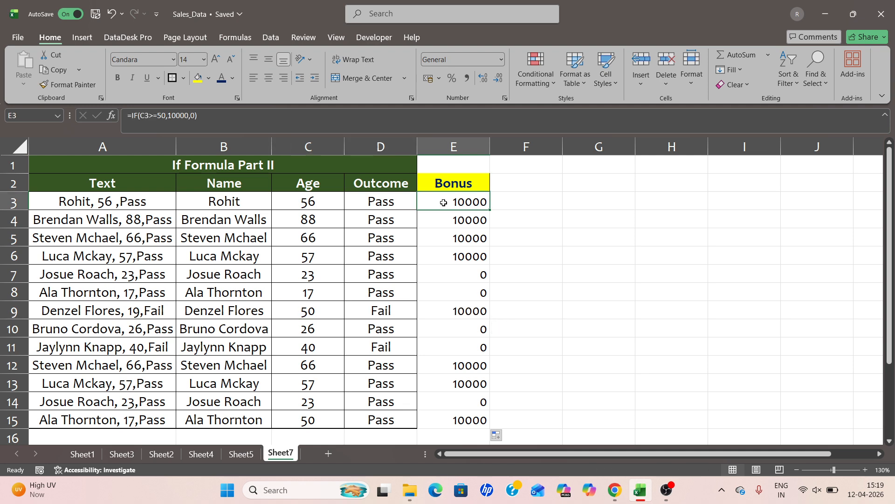
click(112, 115)
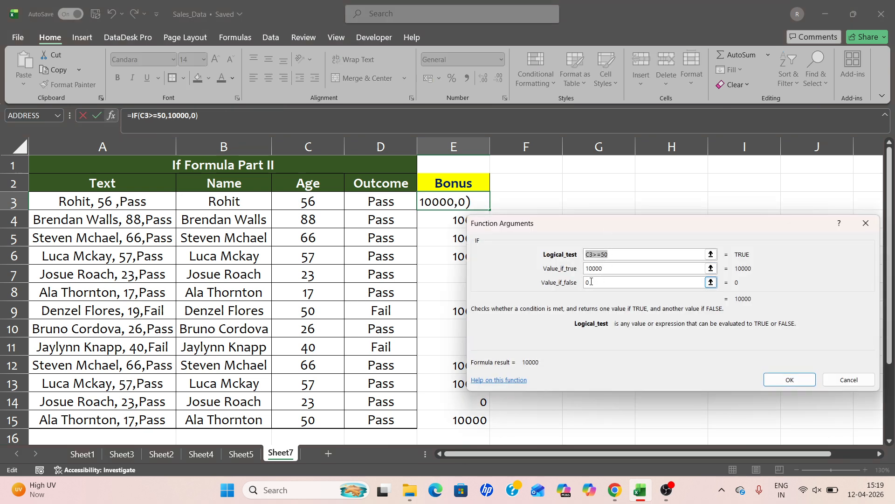
click(598, 281)
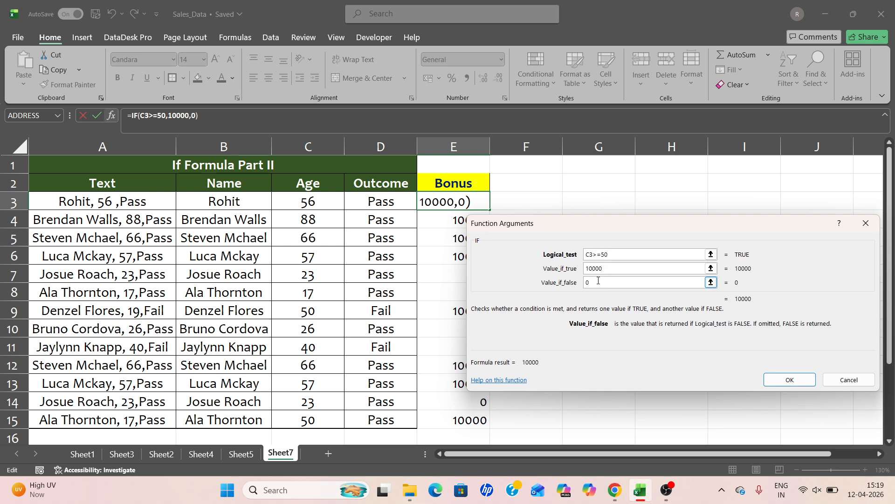
key(BackSpace)
text(5000)
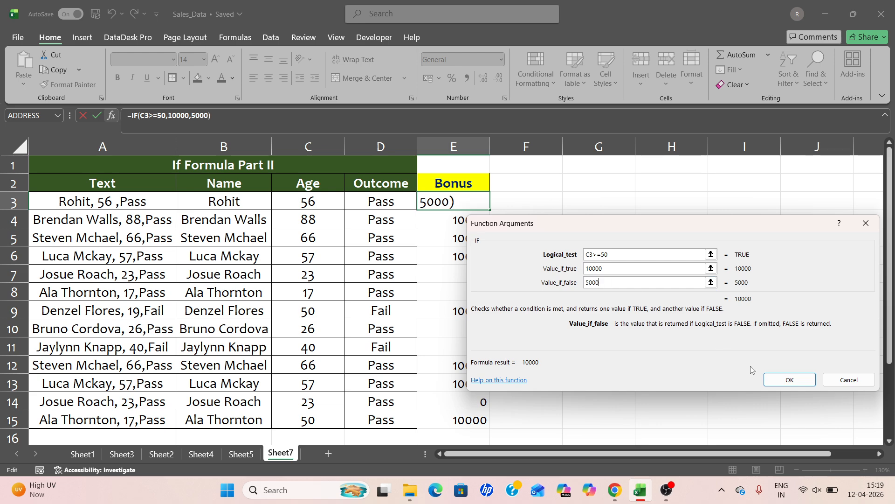
click(784, 380)
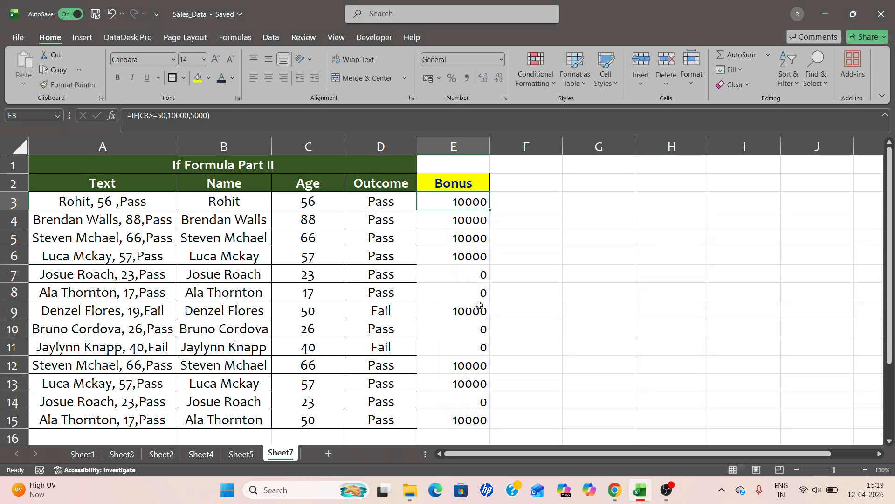
click(491, 209)
double_click(491, 209)
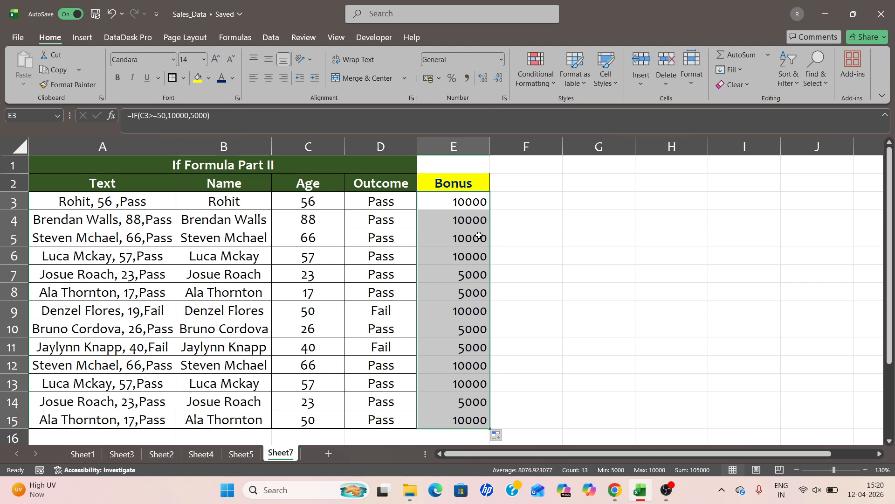
Step: Highlight column E cells equal to 10000 with Green Fill with Dark Green Text using conditional formatting
click(464, 146)
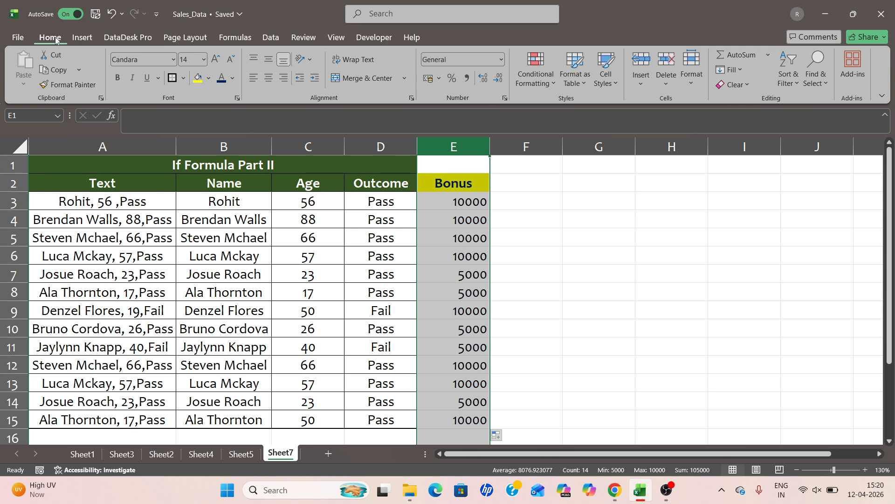
click(539, 66)
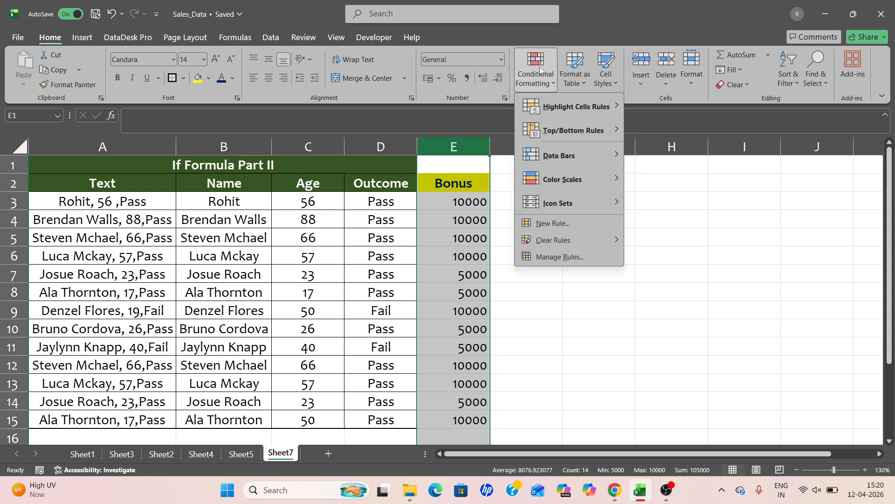
mouse_move(589, 106)
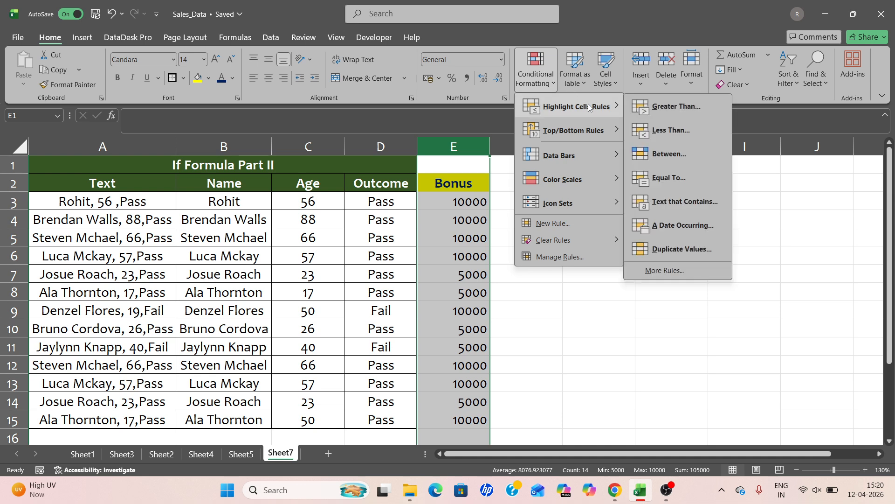
click(660, 178)
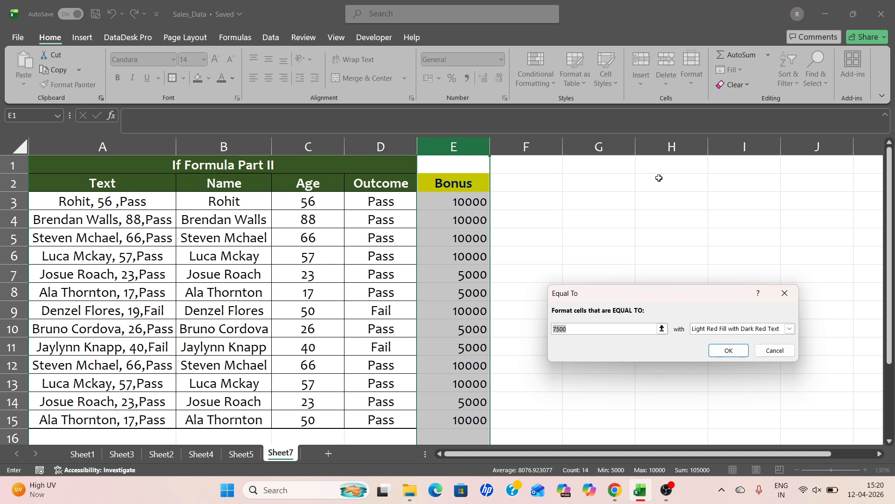
text(10000)
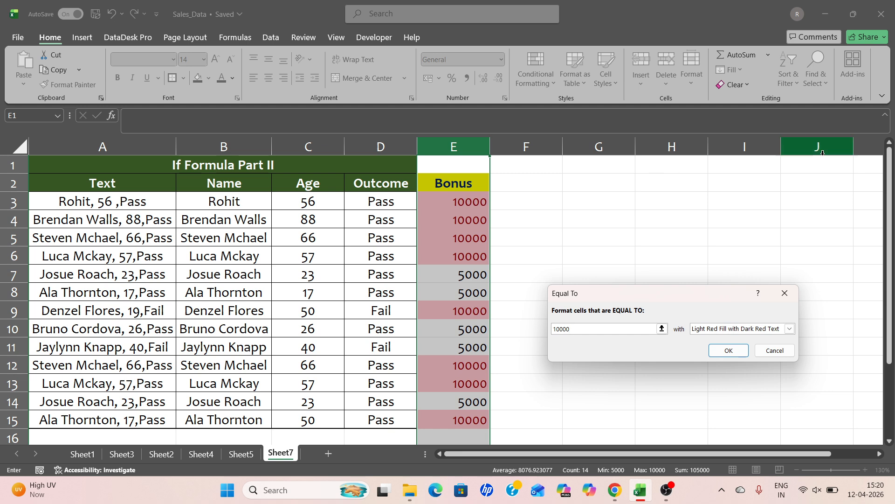
click(789, 329)
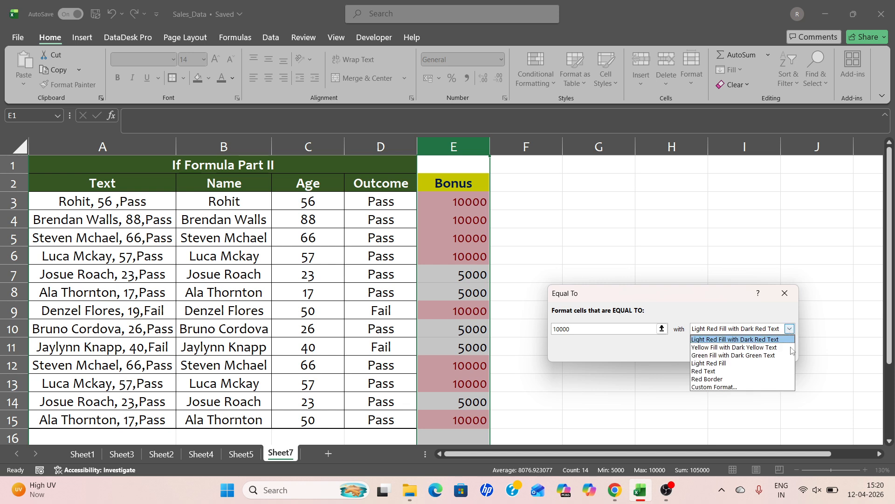
click(744, 356)
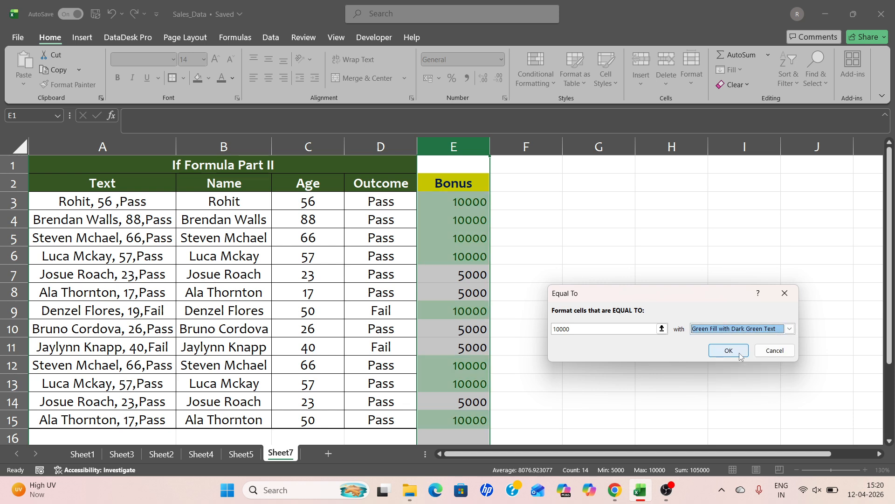
click(730, 351)
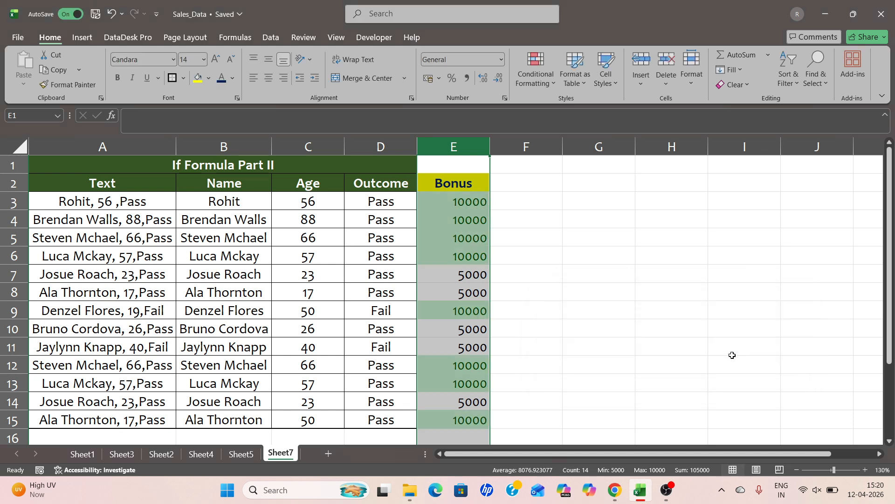
click(542, 316)
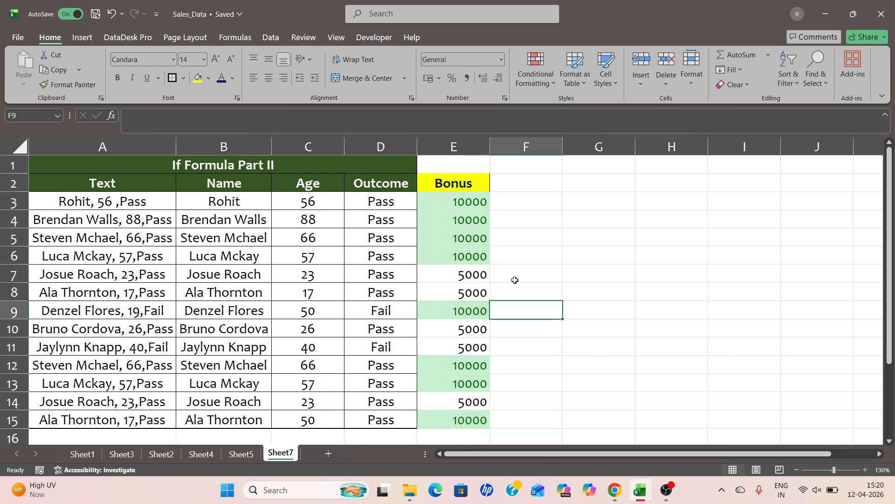
click(515, 278)
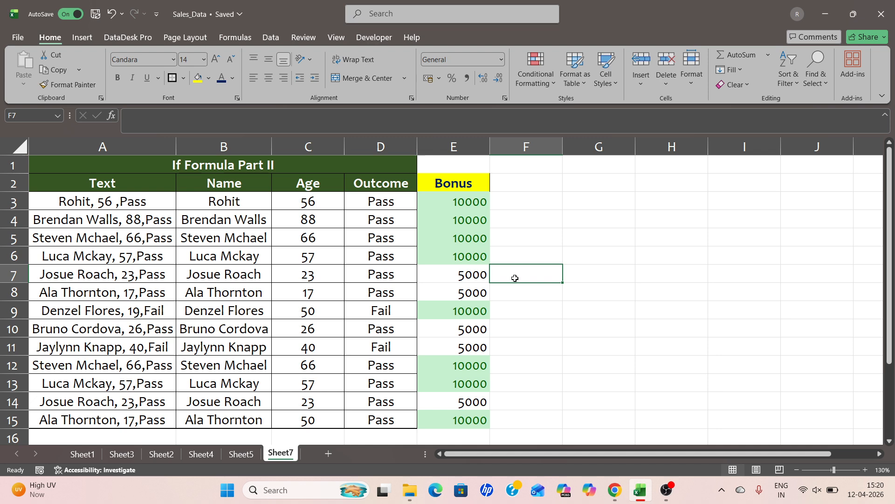